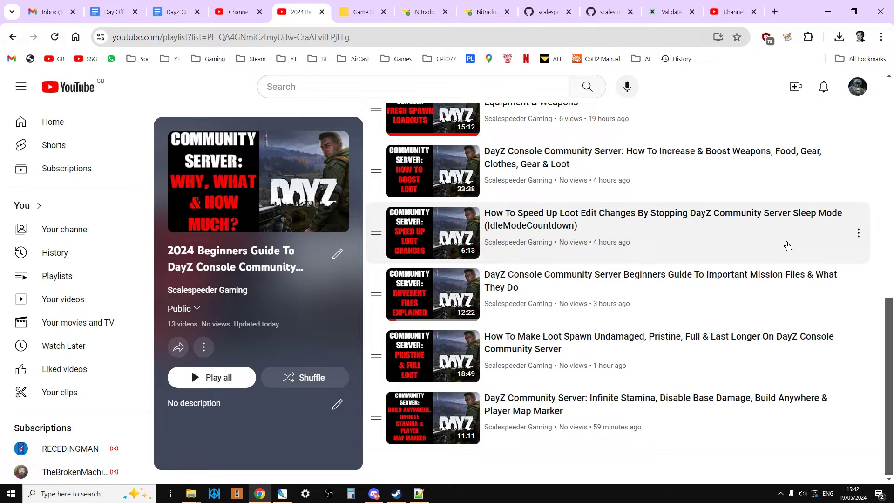
Switch to the Nitrado tab and bring up the DayZ server dashboard
{"action": "left_click_drag", "start_coordinate": [892, 356], "coordinate": [865, 99]}
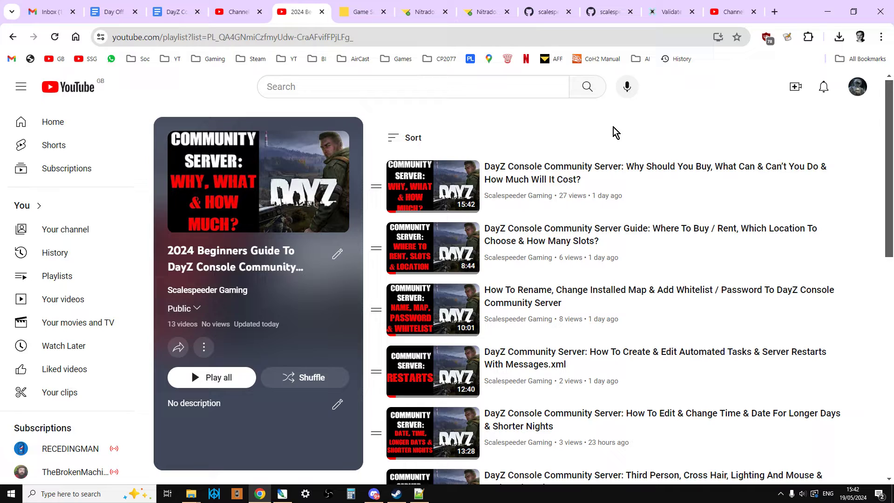
{"action": "left_click", "coordinate": [363, 10]}
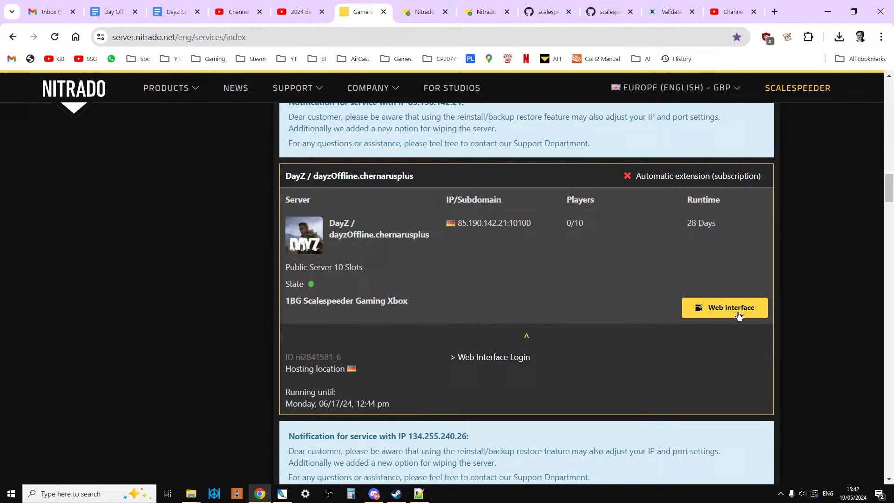
{"action": "left_click", "coordinate": [424, 11]}
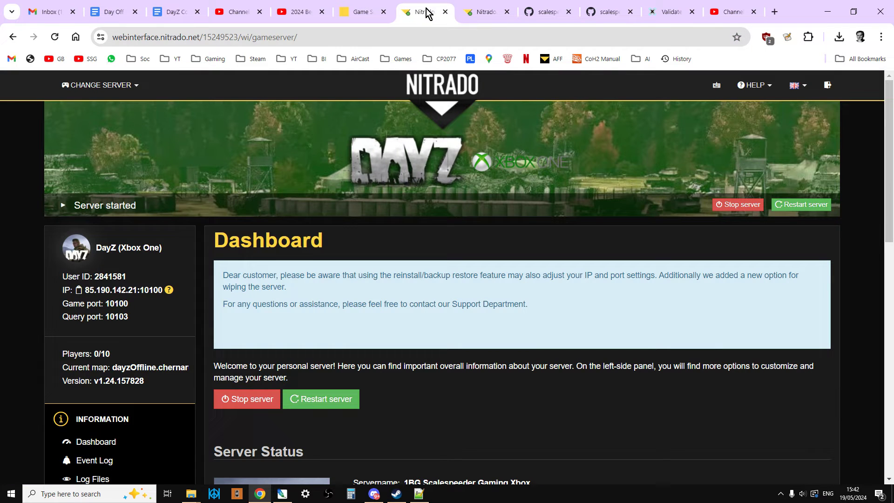
{"action": "scroll", "coordinate": [456, 195], "scroll_direction": "down", "scroll_amount": 3}
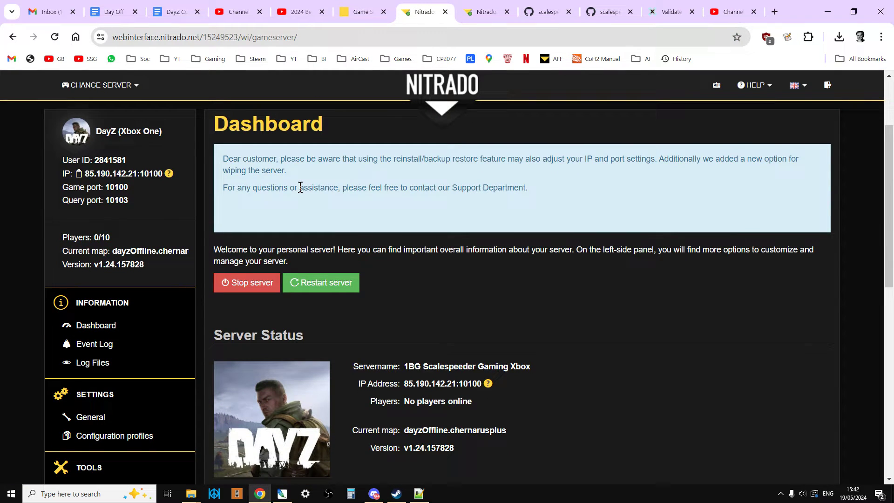
{"action": "scroll", "coordinate": [300, 188], "scroll_direction": "down", "scroll_amount": 3}
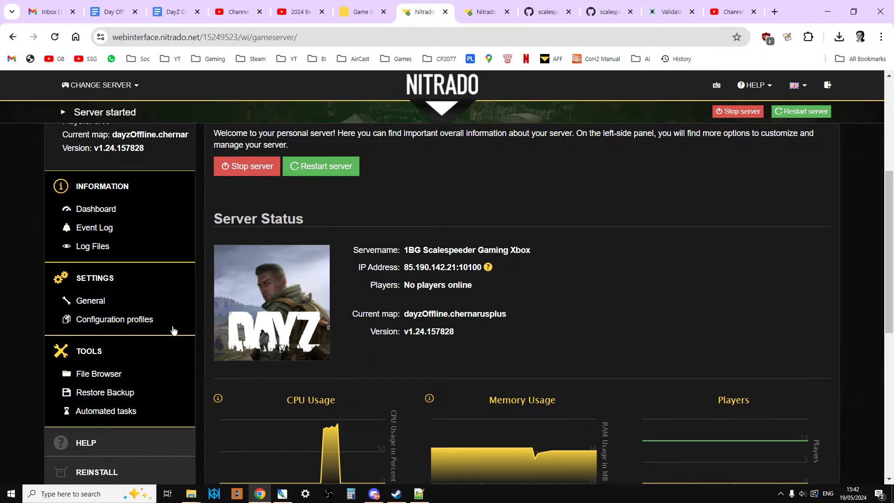
Open the server's General settings and review the base settings, such as mission chernarusplus
{"action": "left_click", "coordinate": [97, 301]}
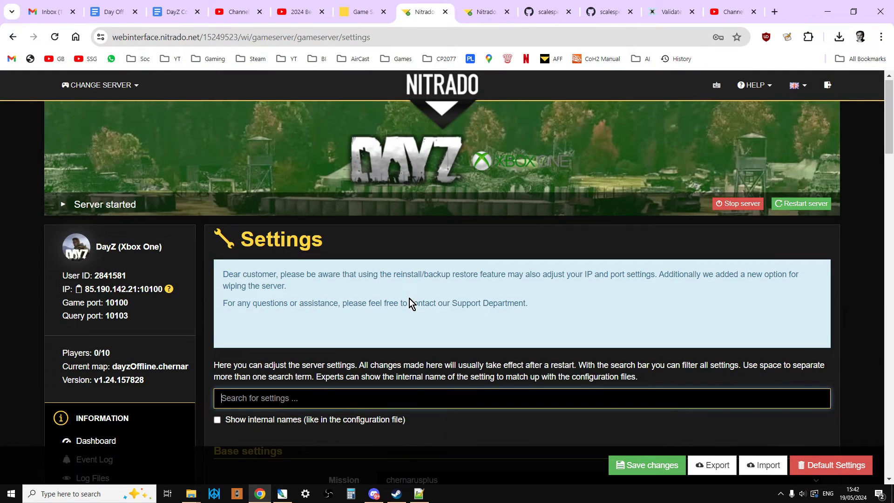
{"action": "scroll", "coordinate": [408, 295], "scroll_direction": "down", "scroll_amount": 20}
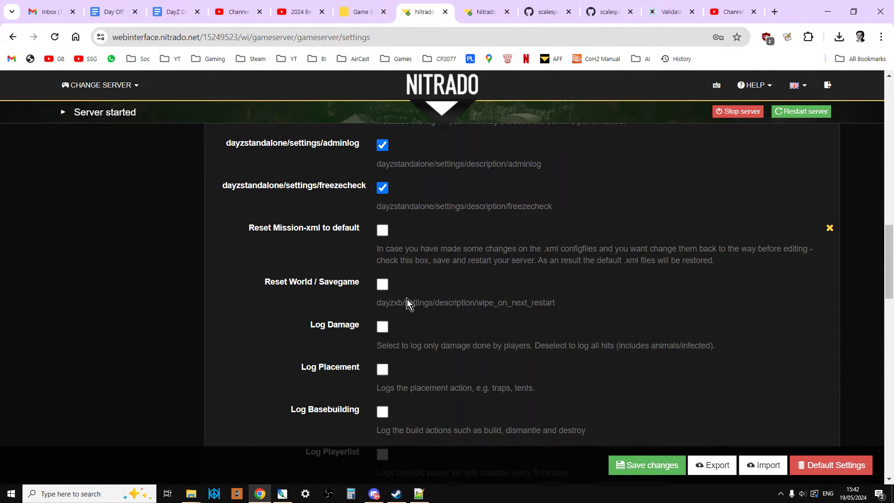
{"action": "scroll", "coordinate": [404, 300], "scroll_direction": "down", "scroll_amount": 12}
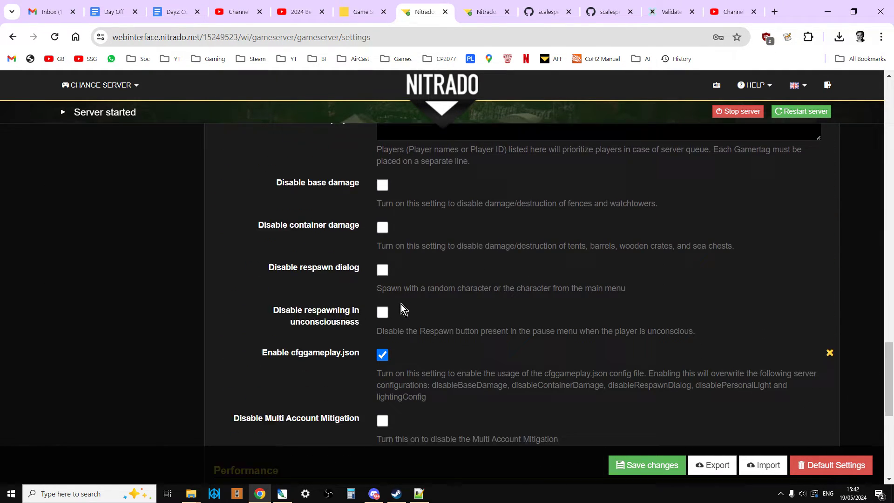
{"action": "scroll", "coordinate": [401, 303], "scroll_direction": "down", "scroll_amount": 1}
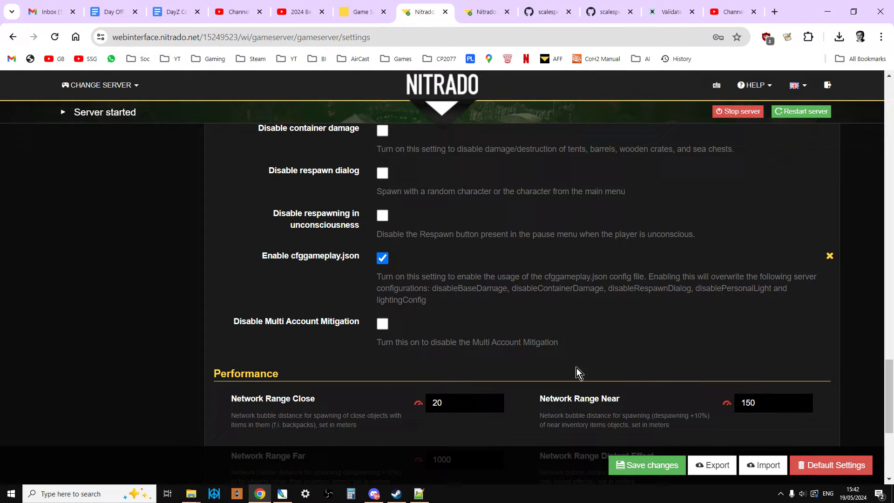
{"action": "left_click_drag", "start_coordinate": [889, 414], "coordinate": [852, 143]}
{"action": "scroll", "coordinate": [277, 361], "scroll_direction": "down", "scroll_amount": 3}
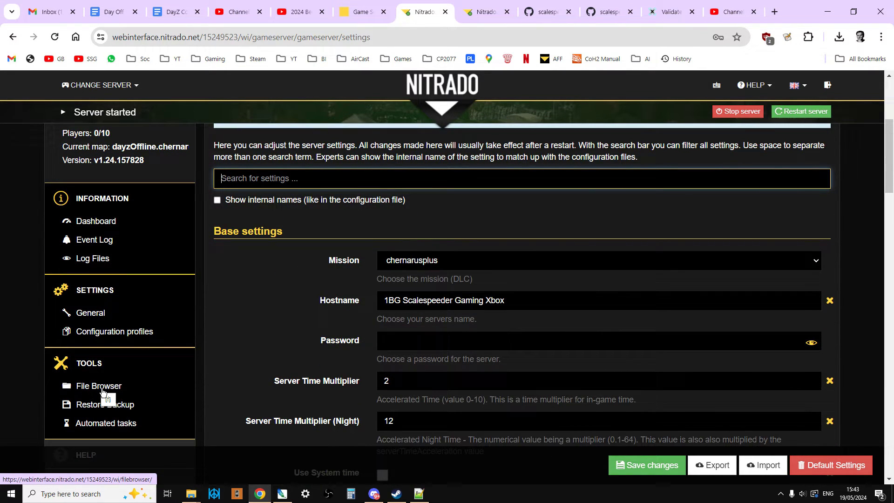
In the File Browser, go through dayzxb_missions > dayzOffline.chernarusplus and open cfggameplay.json for editing
{"action": "left_click", "coordinate": [486, 12]}
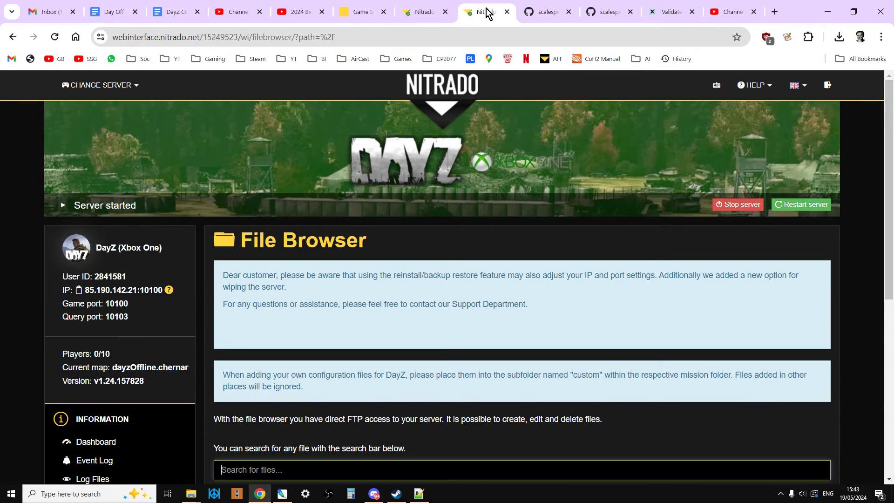
{"action": "scroll", "coordinate": [415, 214], "scroll_direction": "down", "scroll_amount": 5}
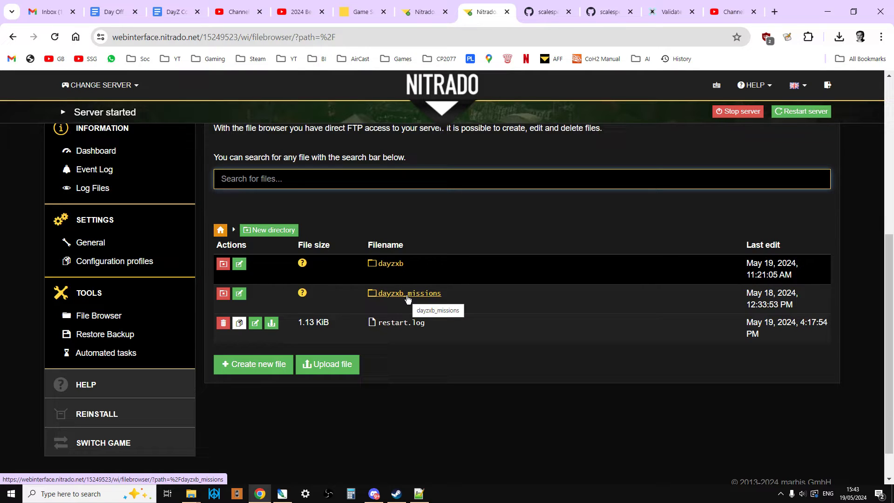
{"action": "left_click", "coordinate": [407, 299]}
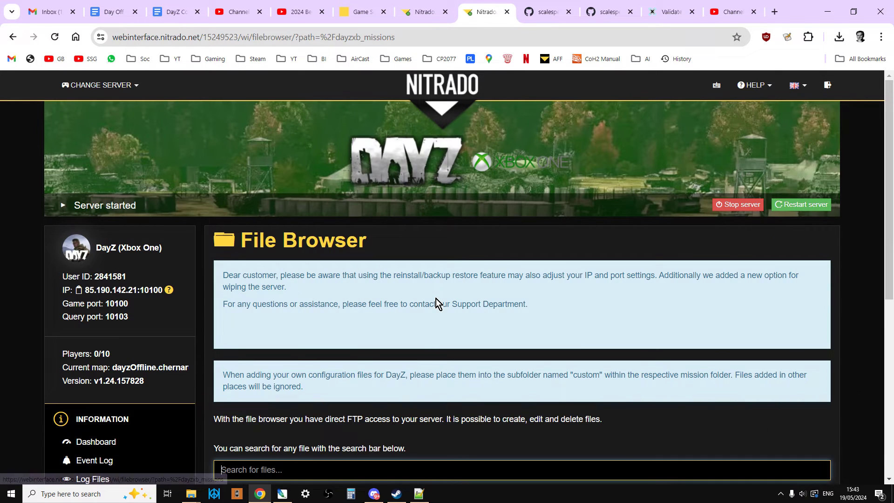
{"action": "scroll", "coordinate": [435, 300], "scroll_direction": "down", "scroll_amount": 5}
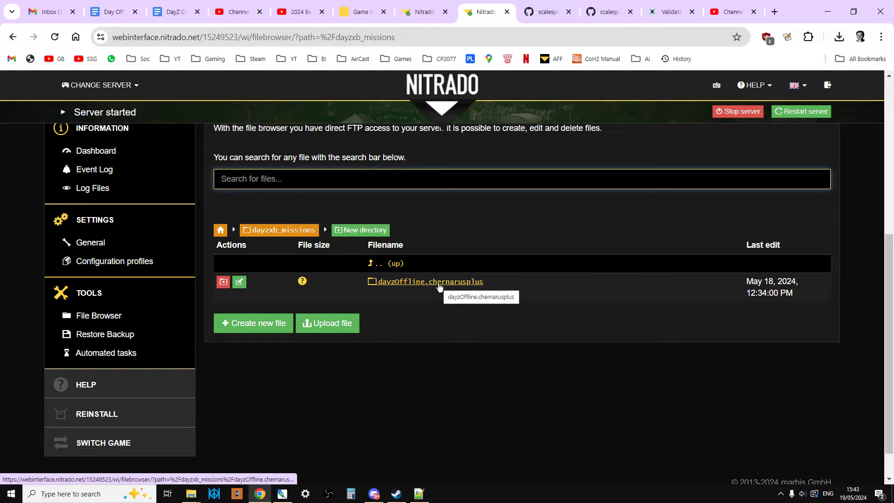
{"action": "left_click", "coordinate": [439, 285]}
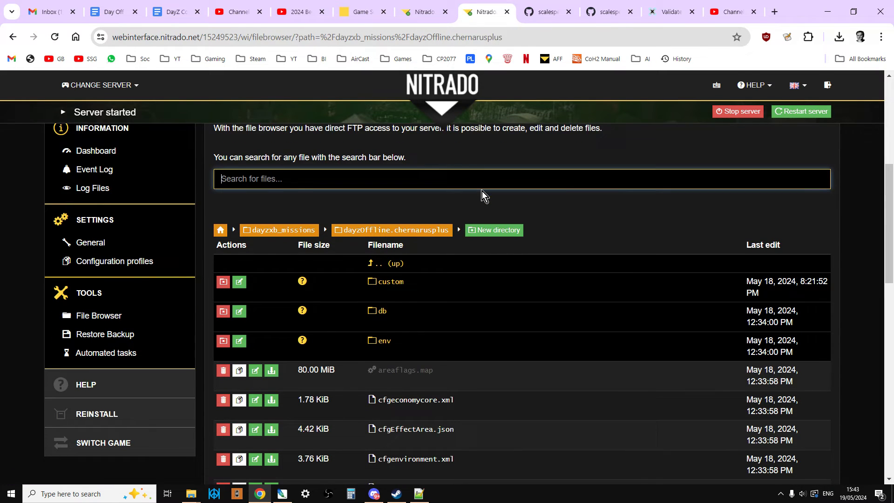
{"action": "scroll", "coordinate": [481, 190], "scroll_direction": "down", "scroll_amount": 4}
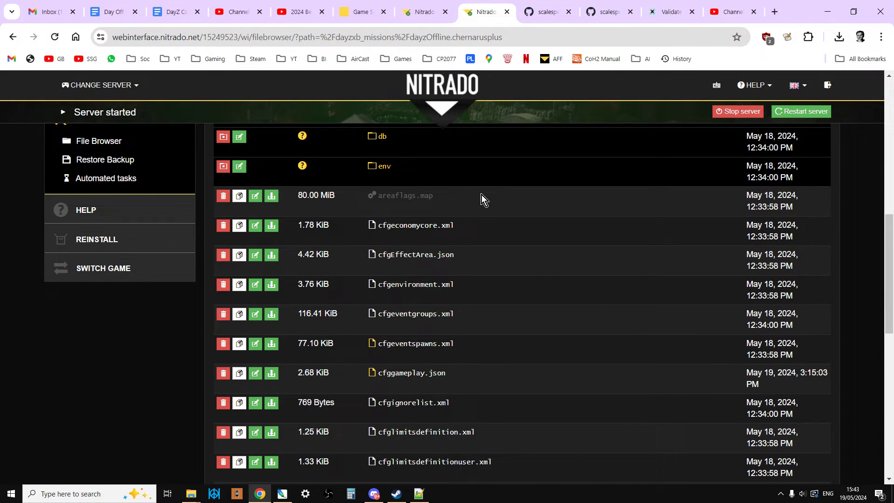
{"action": "scroll", "coordinate": [481, 195], "scroll_direction": "down", "scroll_amount": 1}
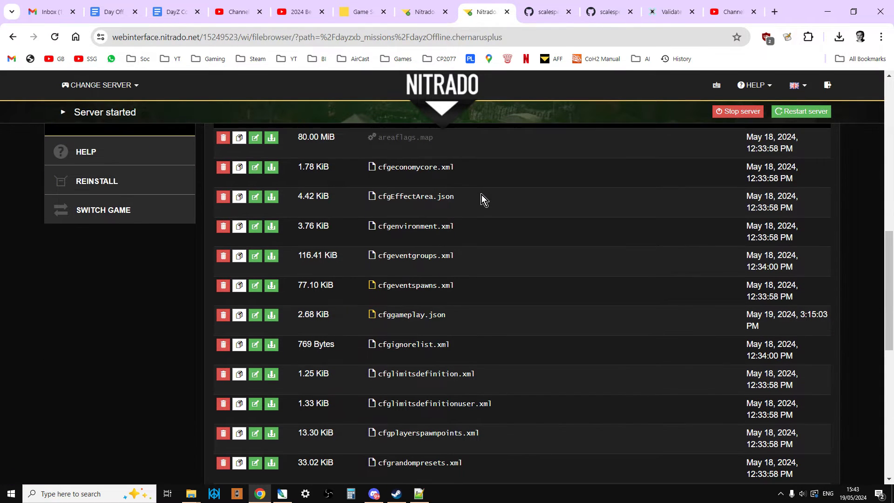
{"action": "left_click", "coordinate": [419, 317]}
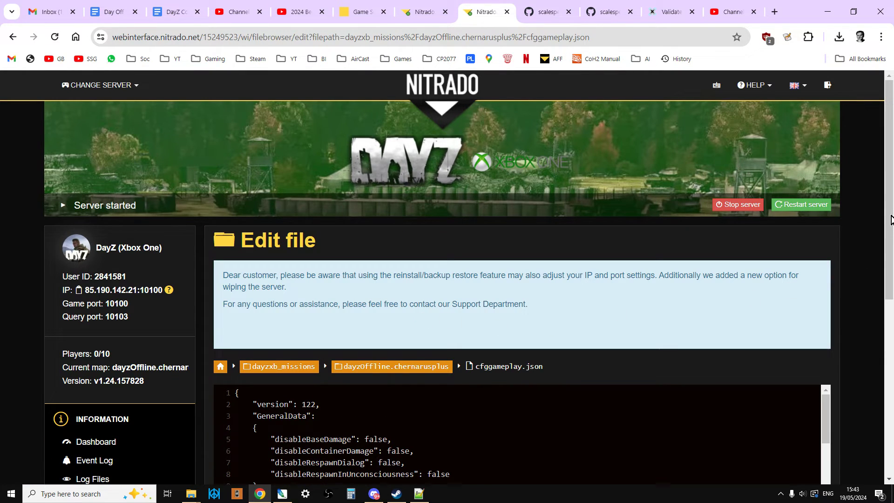
Go full screen and scroll the editor to the WorldsData section near line 50, highlighting its heading
{"action": "key", "text": "F11"}
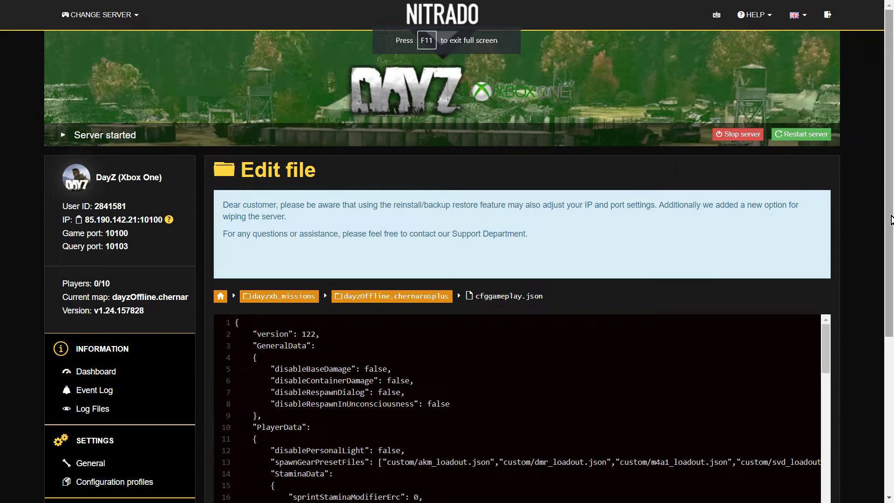
{"action": "scroll", "coordinate": [890, 223], "scroll_direction": "down", "scroll_amount": 3}
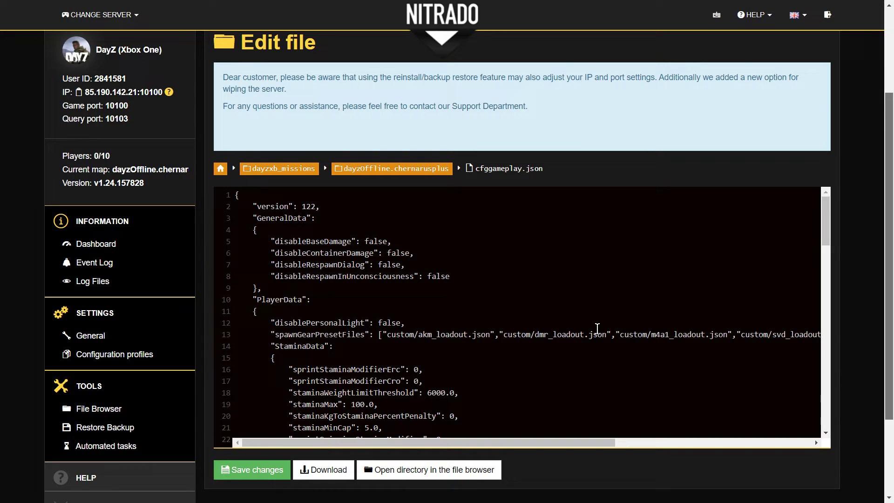
{"action": "scroll", "coordinate": [597, 329], "scroll_direction": "down", "scroll_amount": 10}
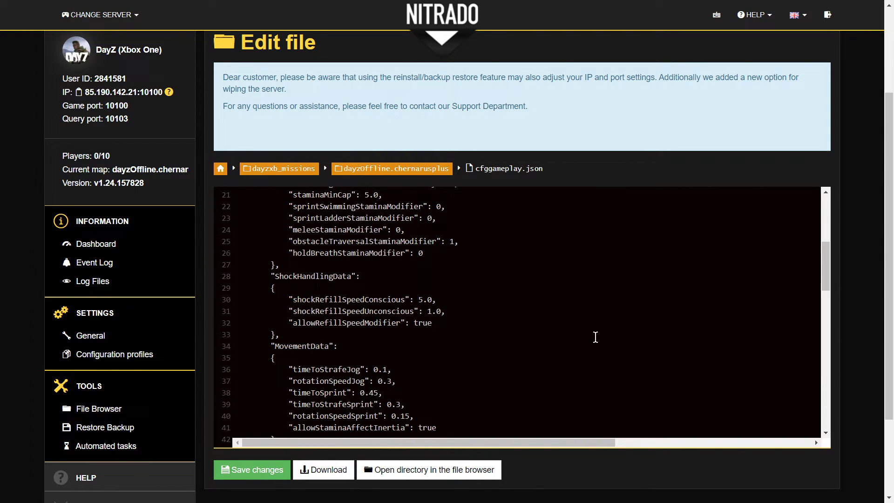
{"action": "scroll", "coordinate": [594, 337], "scroll_direction": "down", "scroll_amount": 3}
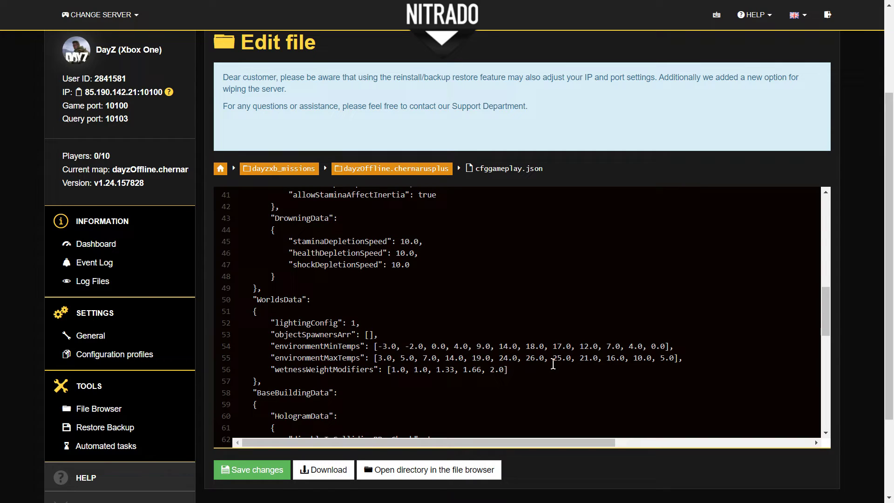
{"action": "left_click_drag", "start_coordinate": [253, 300], "coordinate": [320, 298]}
{"action": "left_click", "coordinate": [362, 322]}
{"action": "left_click_drag", "start_coordinate": [270, 345], "coordinate": [687, 359]}
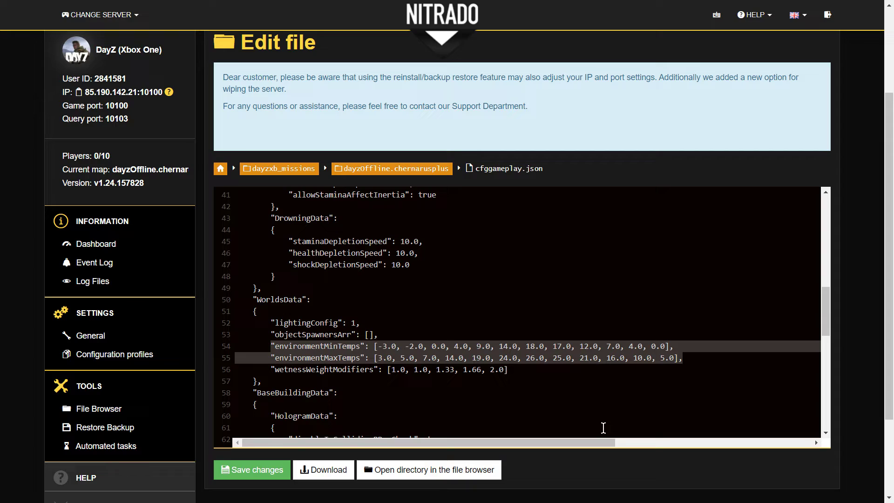
{"action": "left_click", "coordinate": [562, 369]}
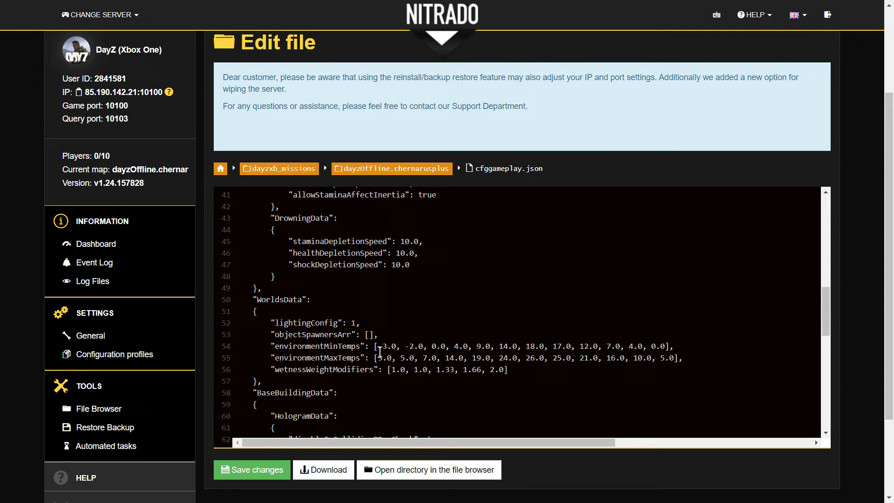
Change the first two environmentMinTemps values from -3.0 to 0.0 and -2.0 to 1.0
{"action": "left_click", "coordinate": [385, 346]}
{"action": "key", "text": "BackSpace"}
{"action": "key", "text": "BackSpace"}
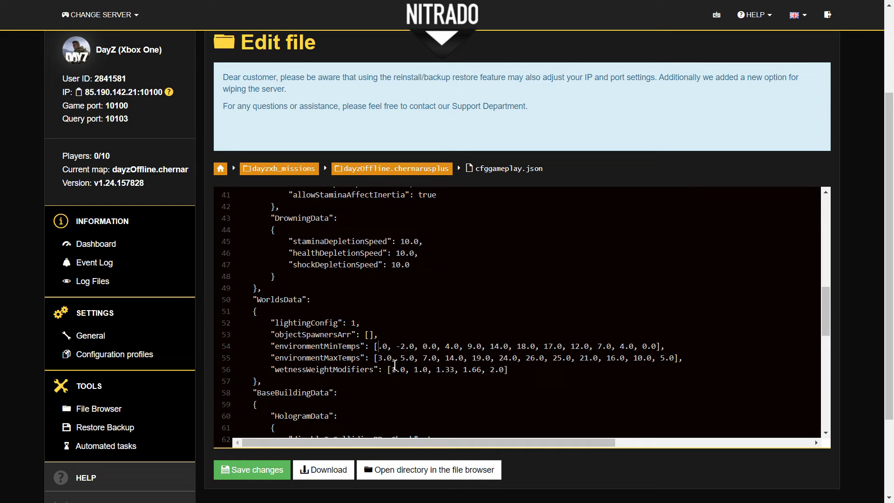
{"action": "type", "text": "0"}
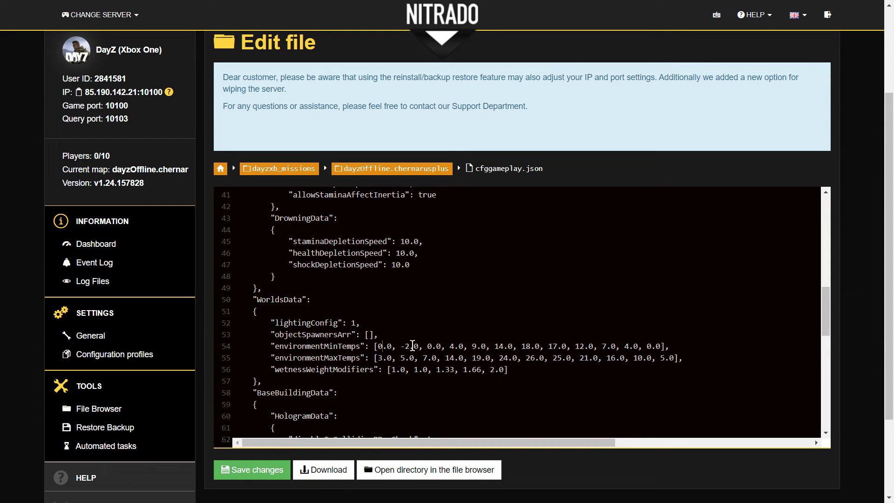
{"action": "left_click", "coordinate": [410, 346]}
{"action": "key", "text": "BackSpace"}
{"action": "key", "text": "BackSpace"}
{"action": "type", "text": "1"}
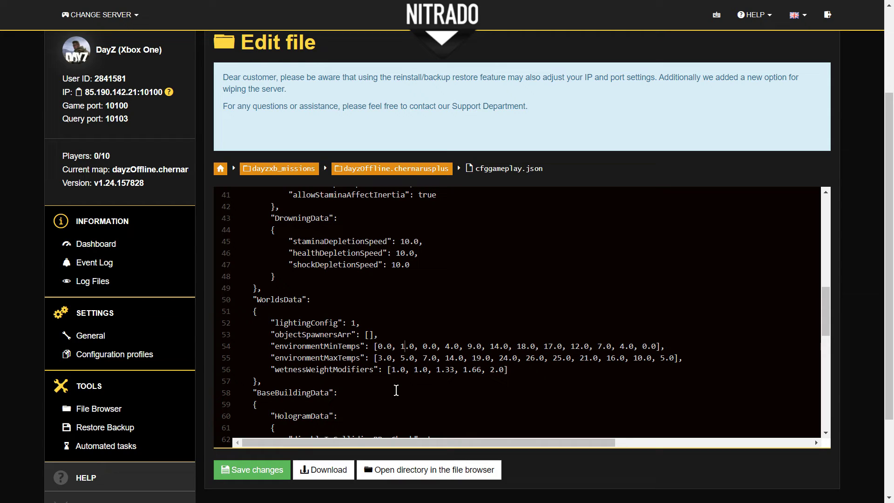
Raise the last and third environmentMinTemps values from 0.0 to 1.0
{"action": "left_click", "coordinate": [647, 346]}
{"action": "key", "text": "BackSpace"}
{"action": "type", "text": "1"}
{"action": "left_click", "coordinate": [429, 346]}
{"action": "key", "text": "BackSpace"}
{"action": "type", "text": "1"}
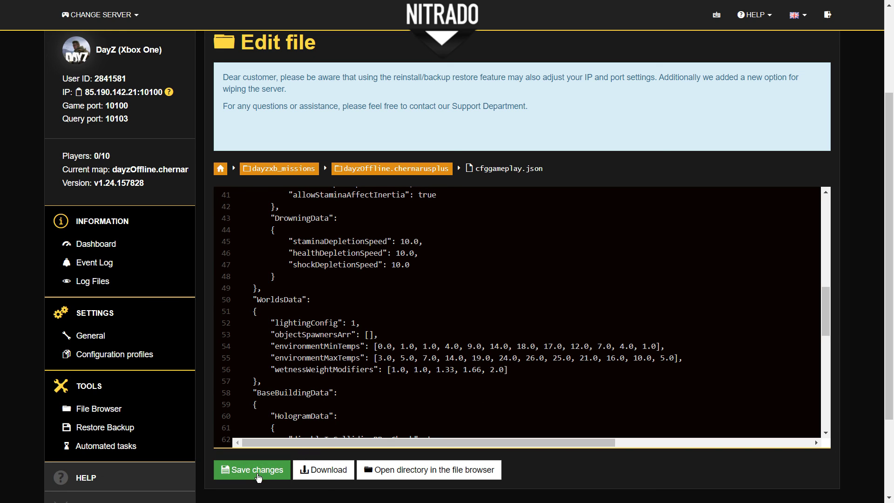
Restart the DayZ server from the top of the page and exit full screen
{"action": "scroll", "coordinate": [632, 392], "scroll_direction": "up", "scroll_amount": 1}
{"action": "scroll", "coordinate": [632, 392], "scroll_direction": "up", "scroll_amount": 5}
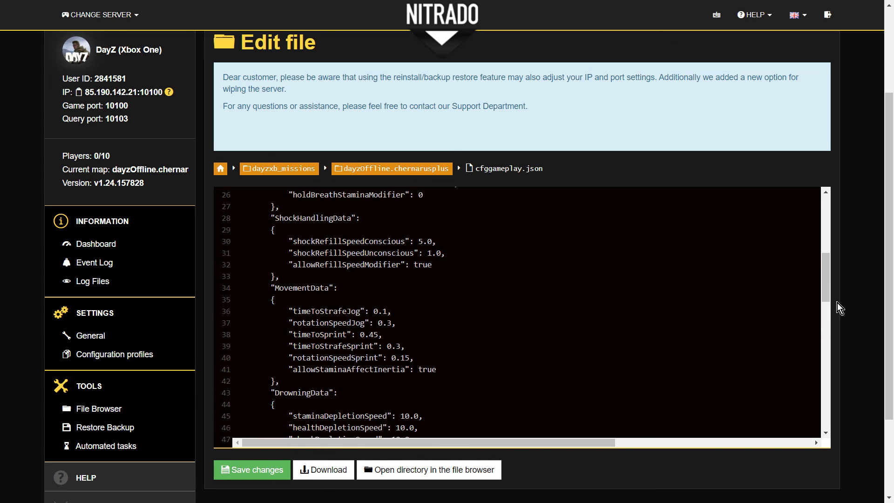
{"action": "scroll", "coordinate": [836, 303], "scroll_direction": "up", "scroll_amount": 3}
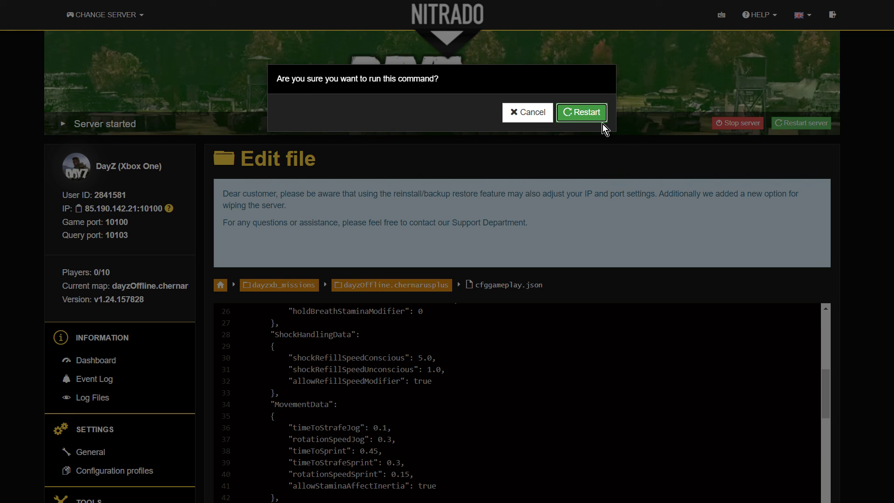
{"action": "left_click", "coordinate": [571, 106]}
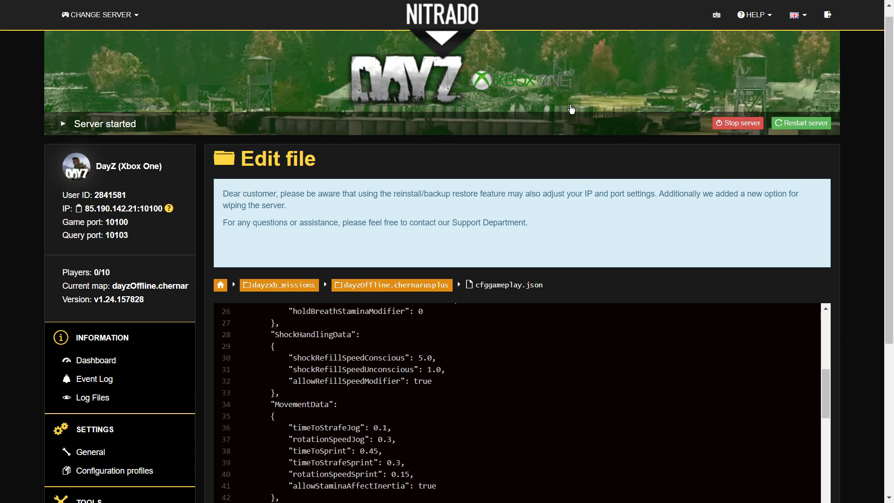
{"action": "key", "text": "F11"}
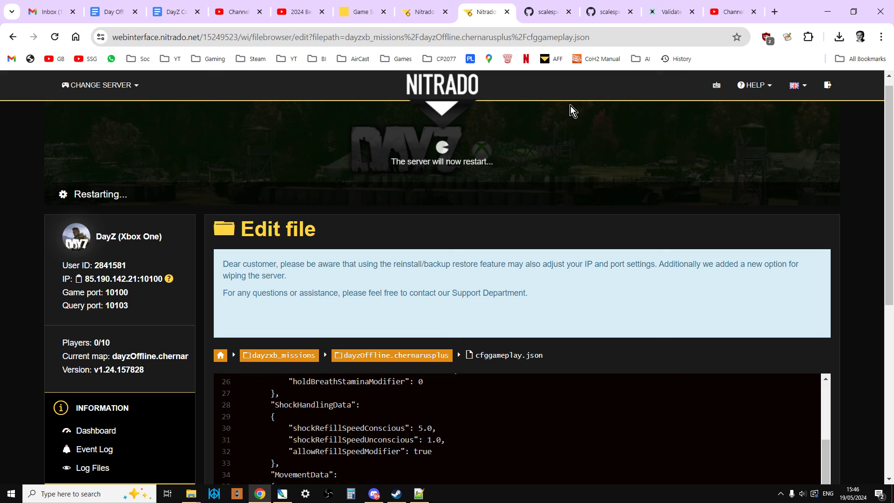
Switch to the YouTube tab showing the 2024 Beginners Guide To DayZ Console Community playlist
{"action": "left_click", "coordinate": [307, 12]}
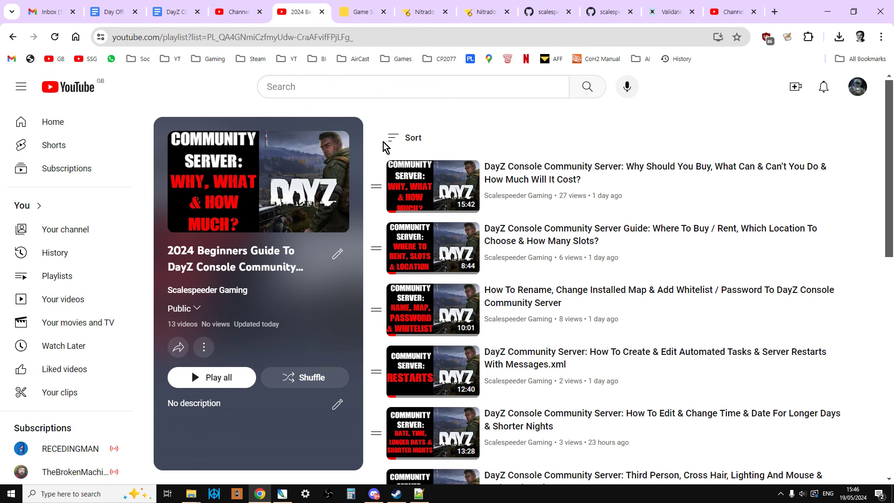